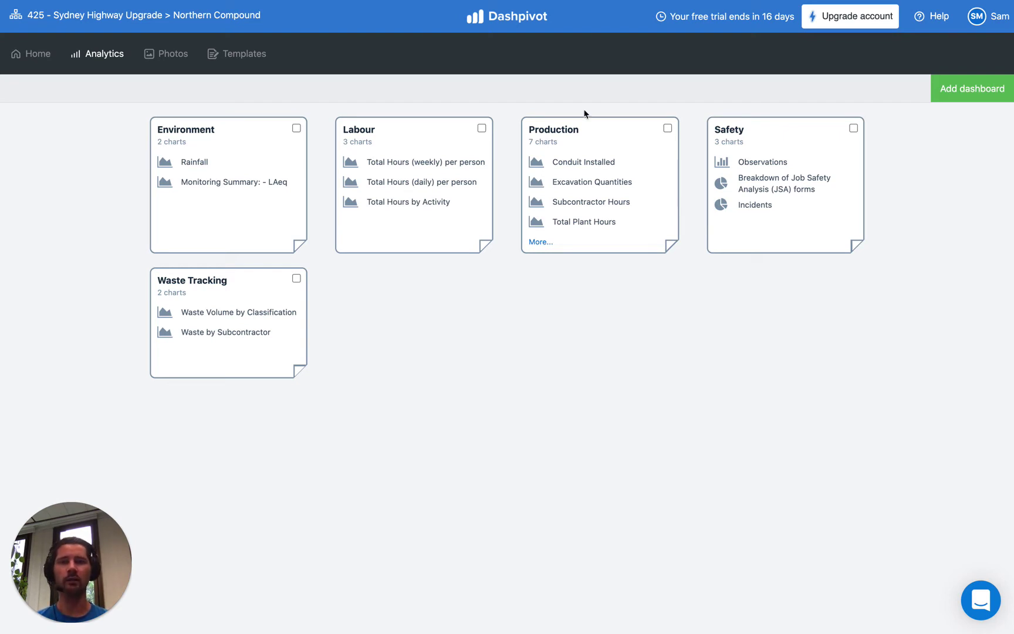
- Open the Production dashboard and its Conduit Installed chart in full detail
click(598, 150)
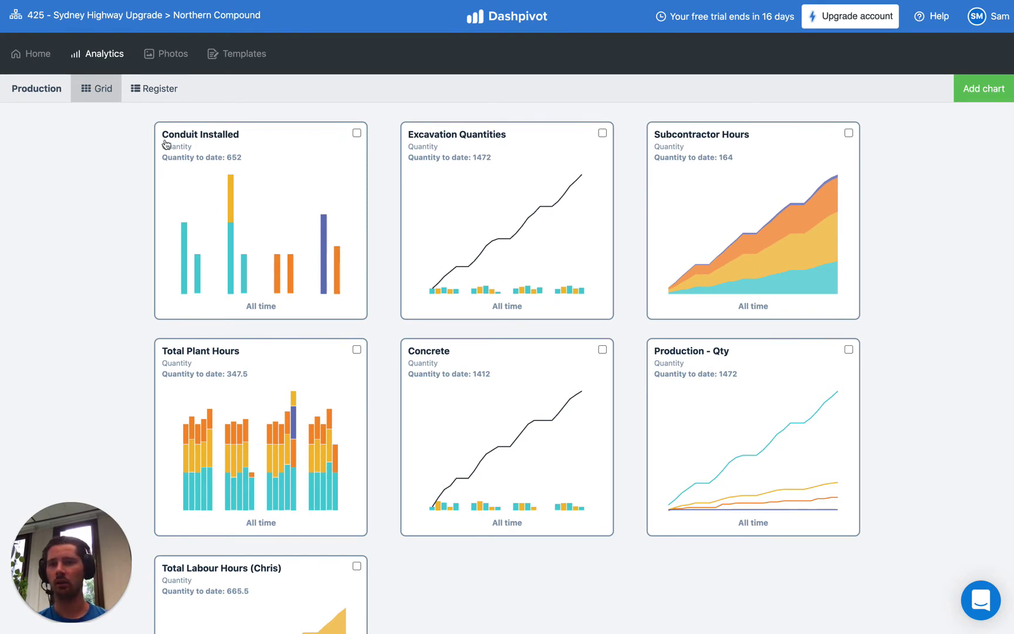
click(277, 210)
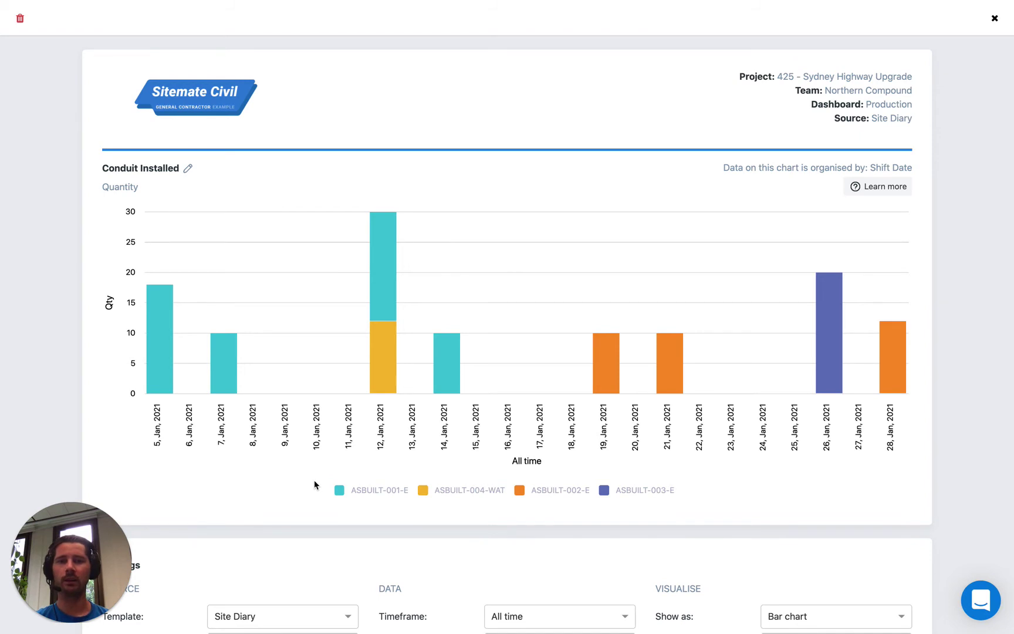
scroll(314, 485, down, 4)
scroll(314, 484, down, 1)
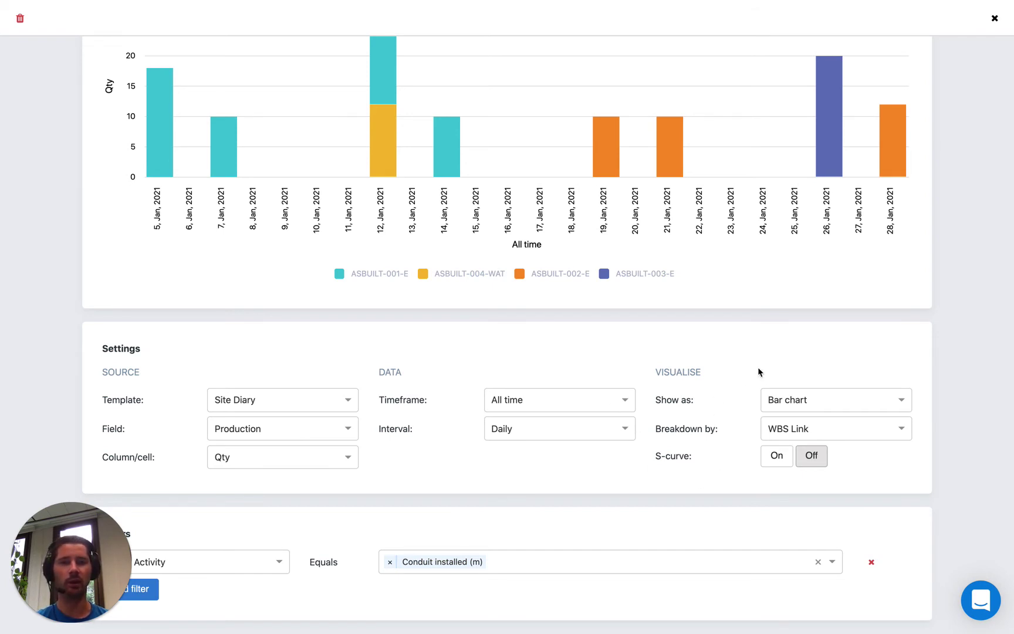
click(770, 399)
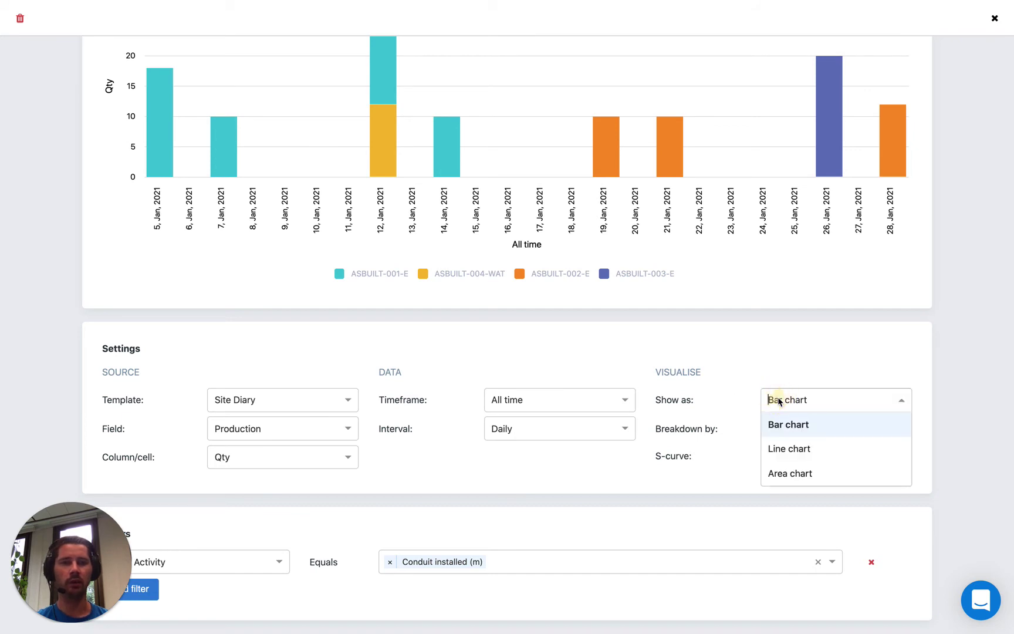
click(742, 406)
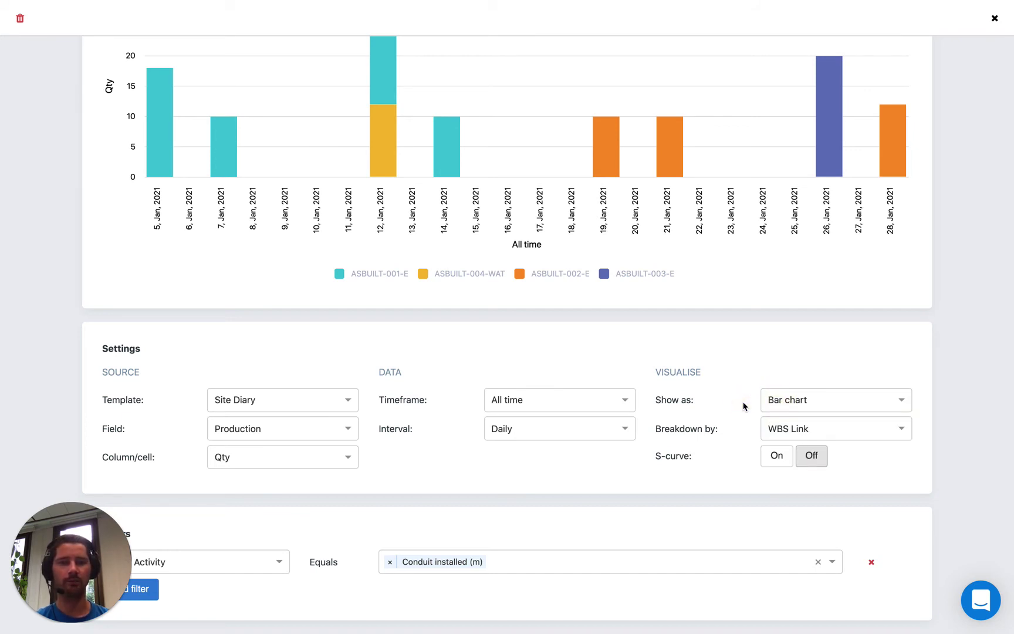
scroll(729, 389, up, 2)
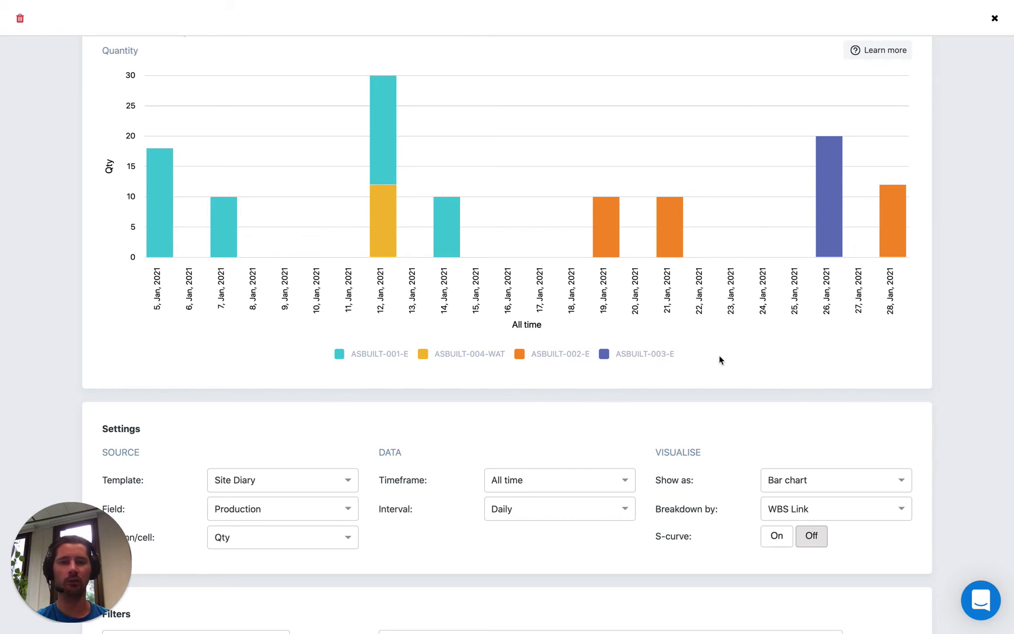
scroll(715, 416, down, 2)
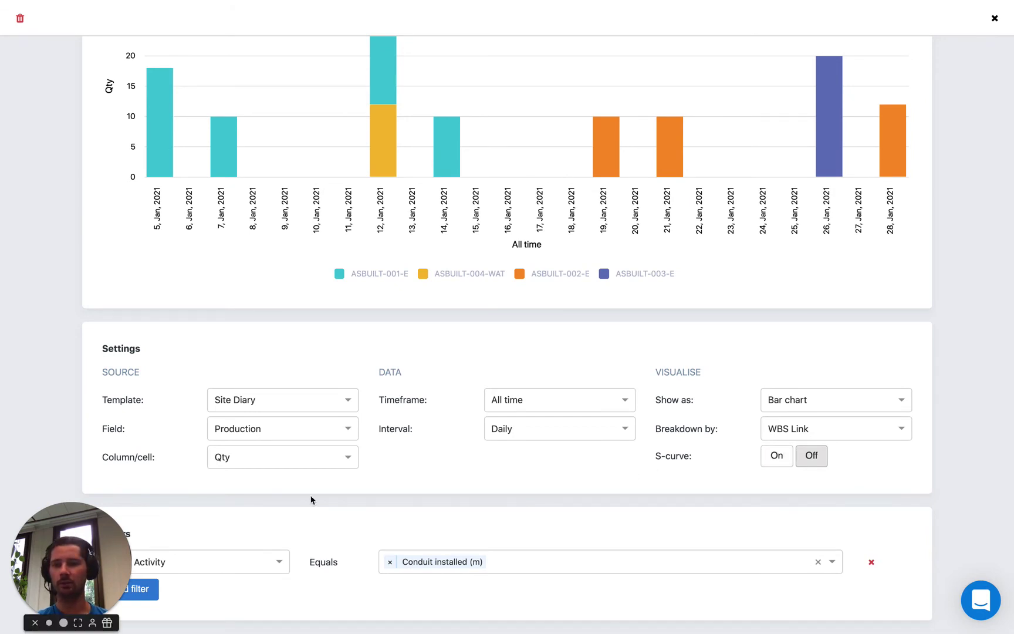
- Add an empty second filter condition under the Work Activity filter
drag(111, 555, 93, 441)
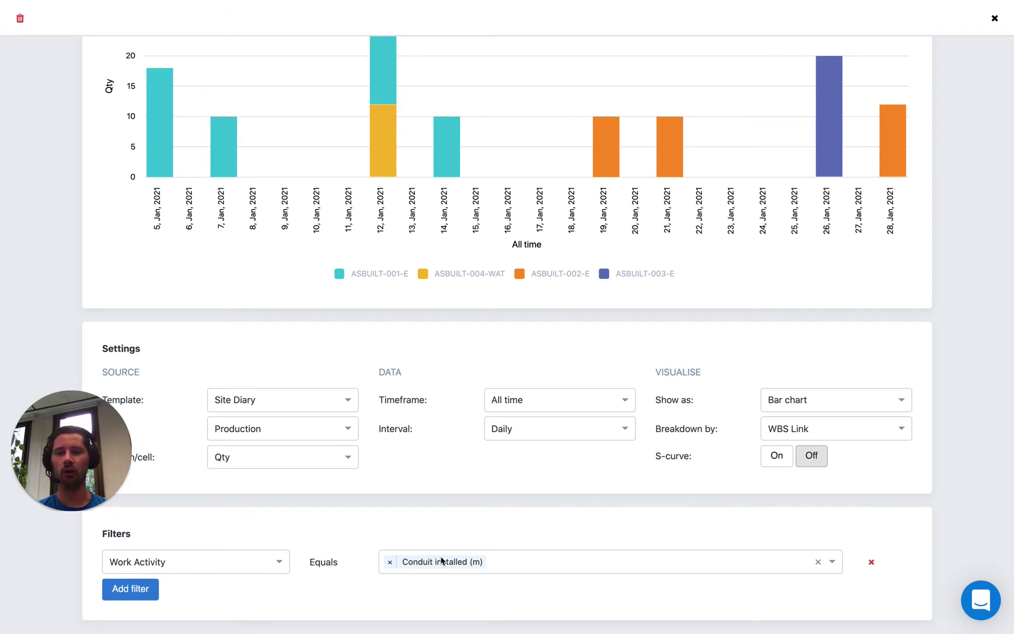
scroll(432, 450, up, 2)
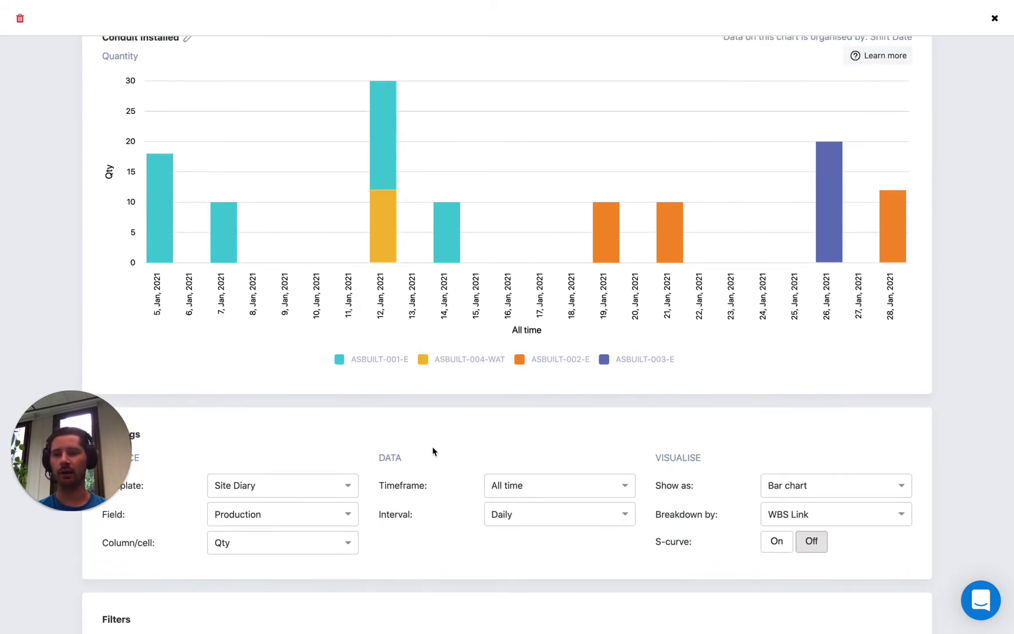
scroll(433, 449, down, 2)
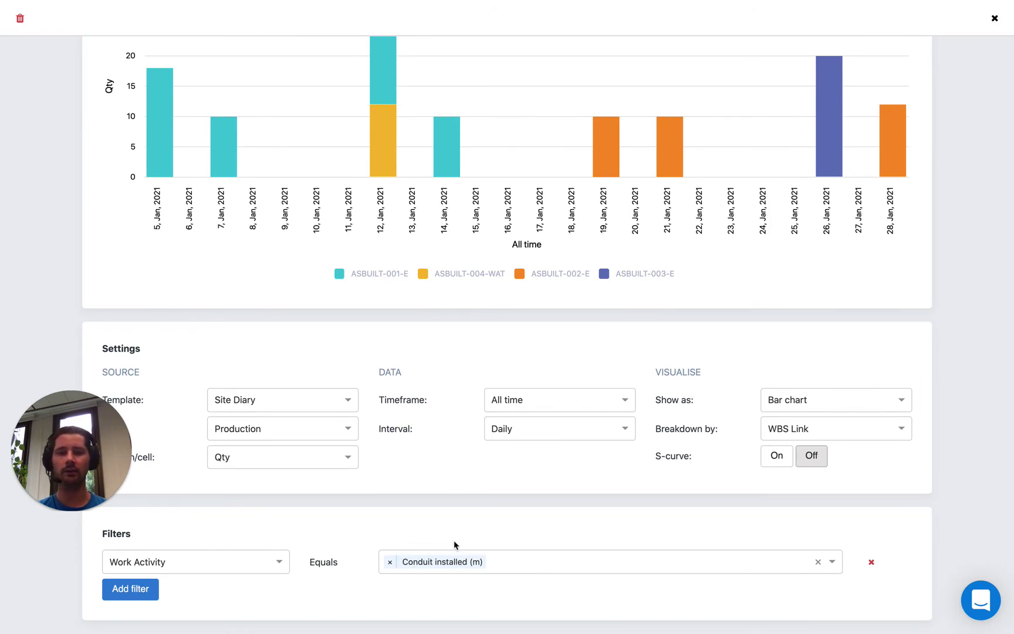
scroll(438, 515, up, 2)
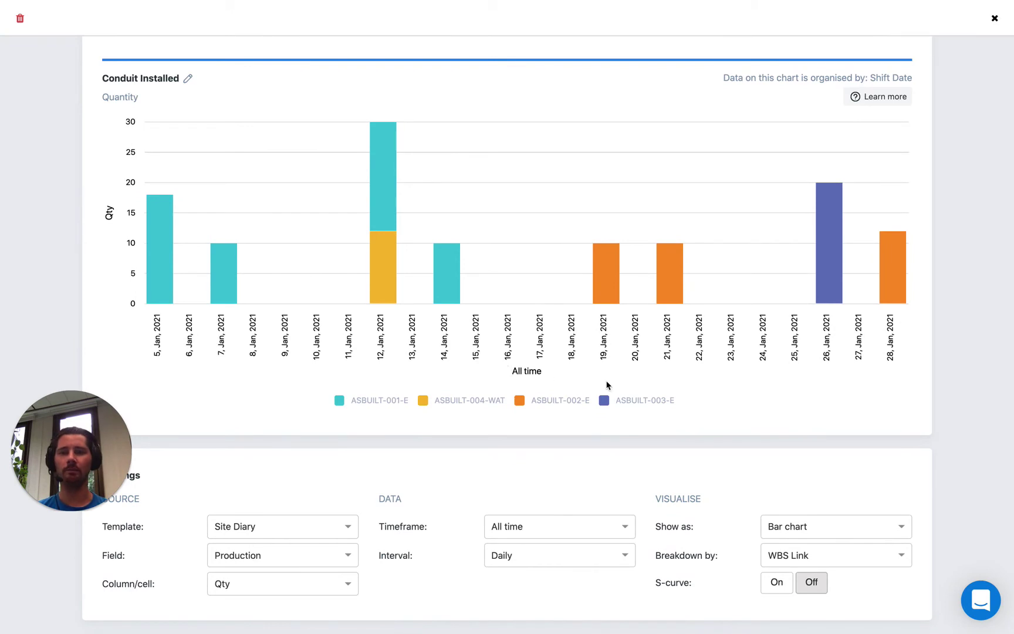
scroll(250, 366, down, 3)
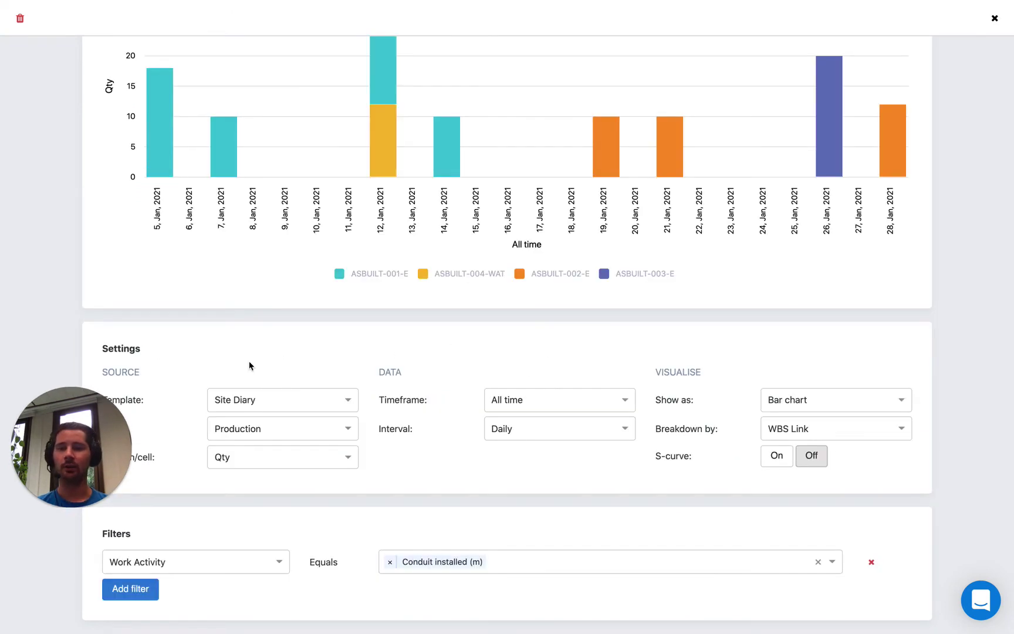
click(141, 588)
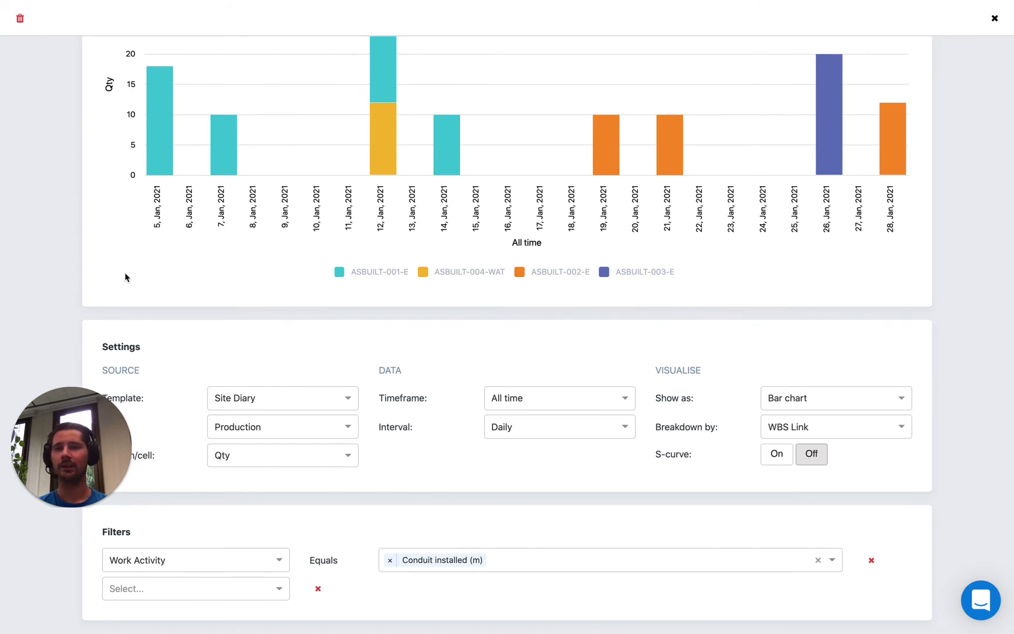
scroll(125, 277, up, 3)
- Leave the Conduit Installed chart and open the Safety dashboard from the Analytics overview
click(995, 17)
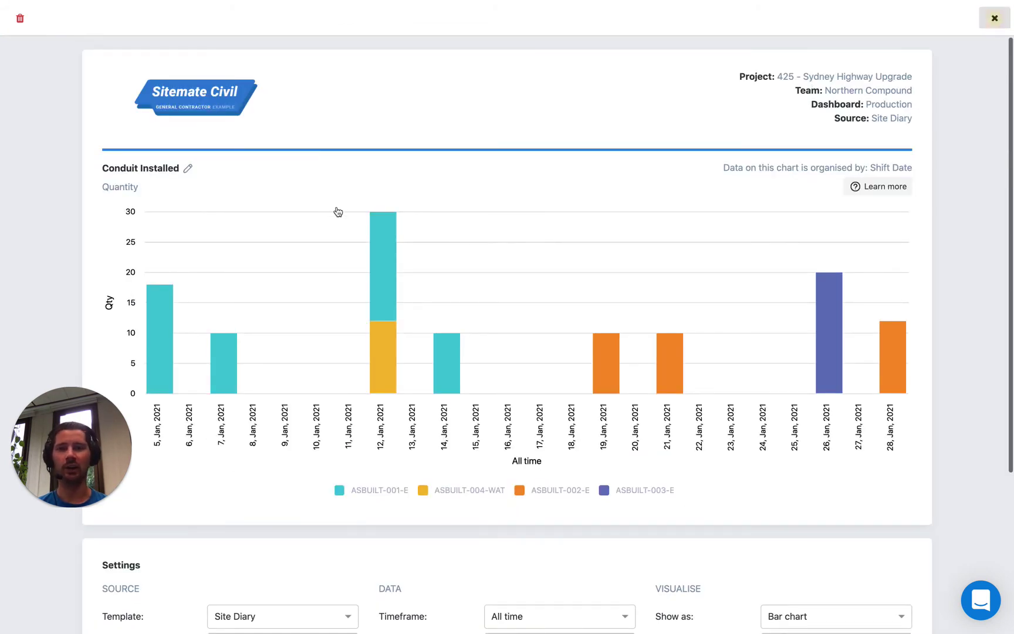
click(99, 53)
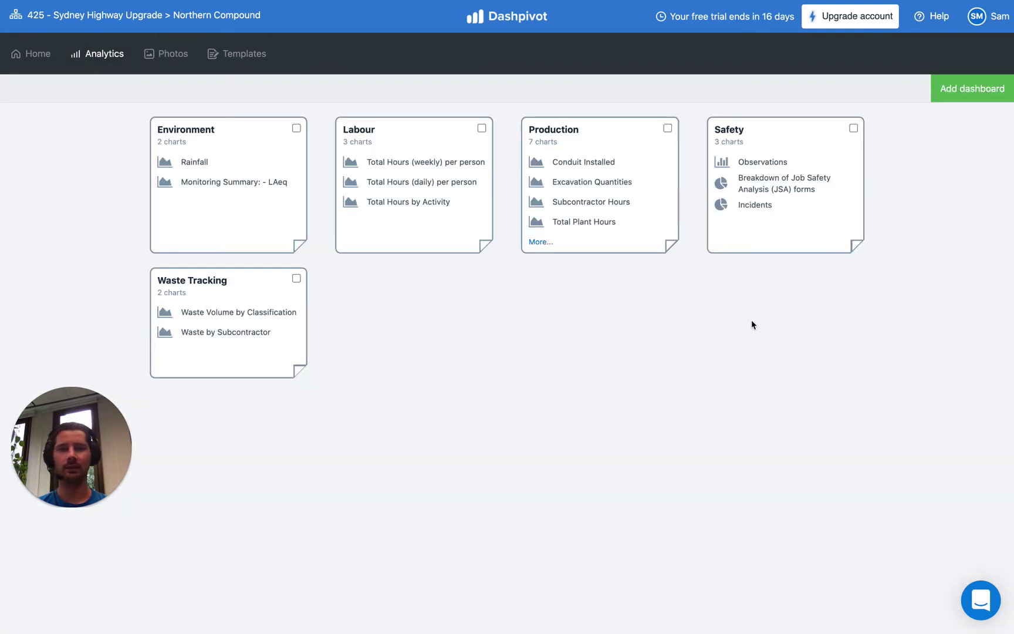
click(808, 155)
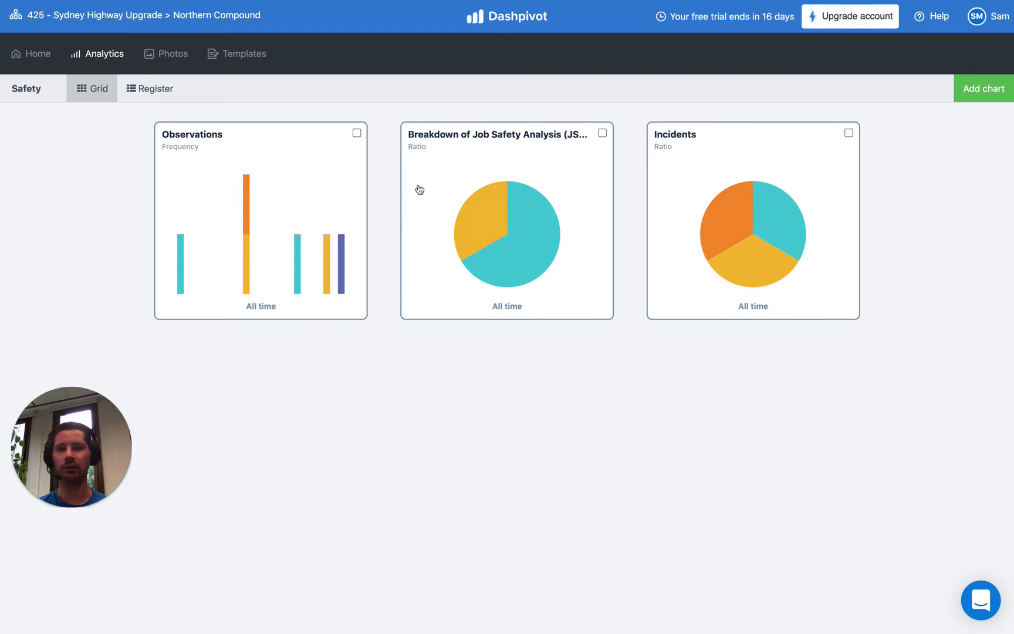
click(188, 162)
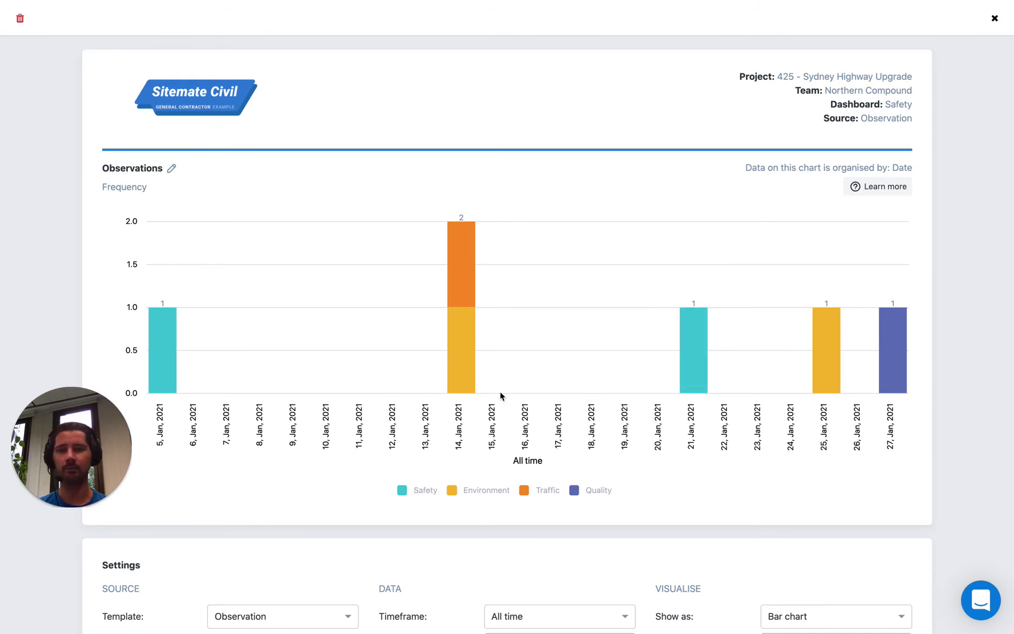
scroll(500, 395, down, 2)
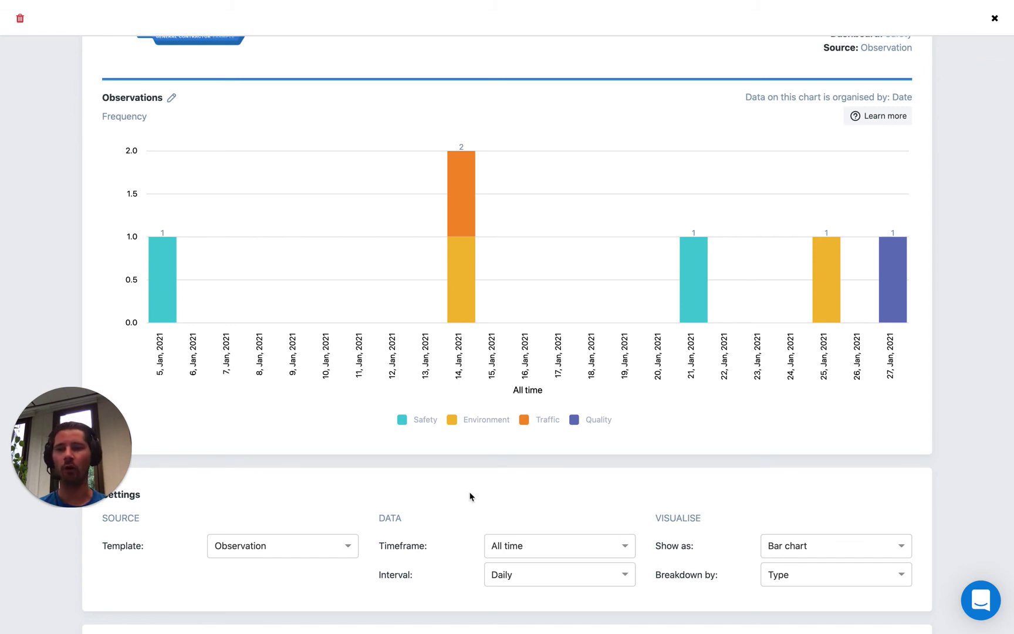
scroll(391, 470, down, 1)
scroll(391, 470, down, 2)
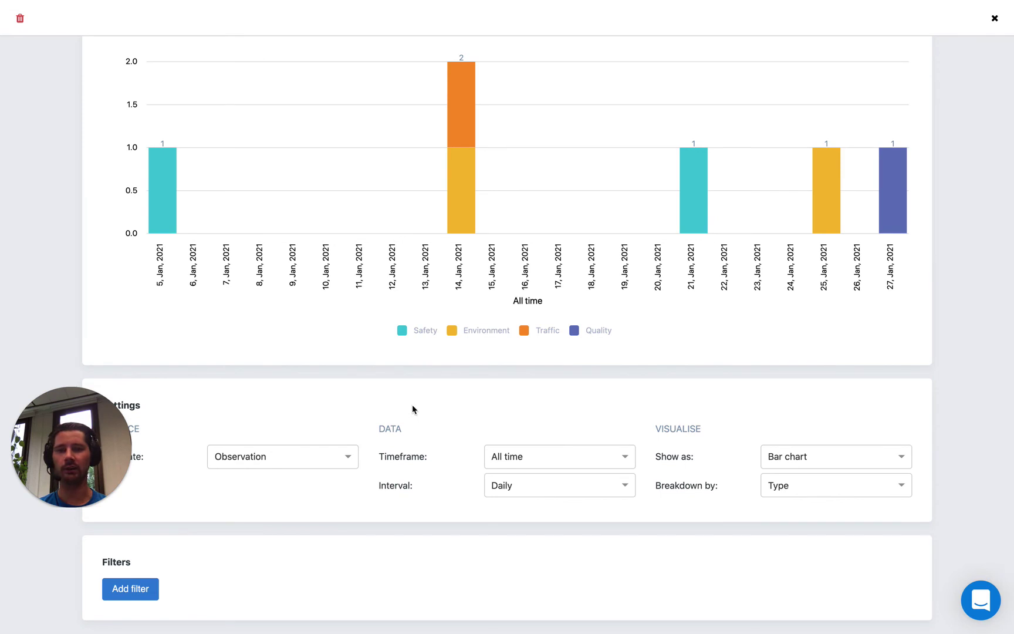
scroll(412, 405, up, 2)
scroll(411, 403, up, 2)
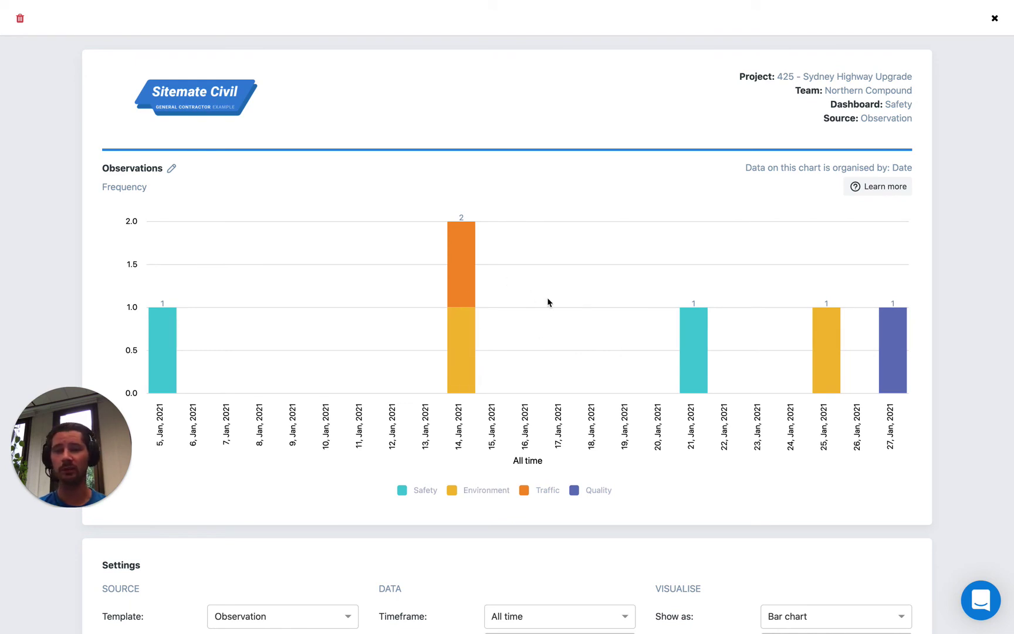
- Close Observations and set the Incidents chart's Breakdown by to Workflow Columns
click(994, 19)
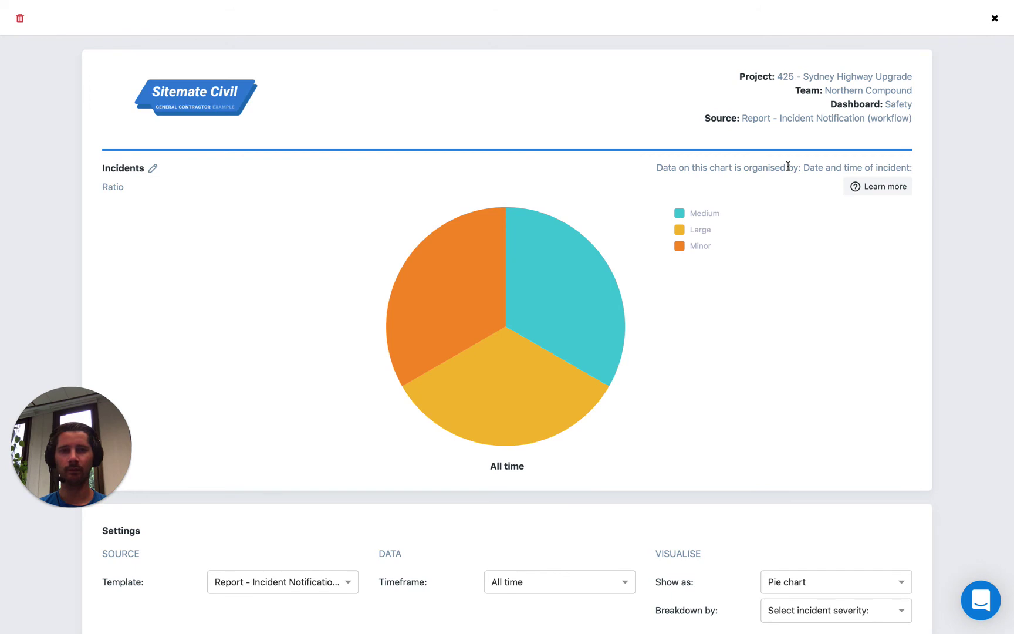
mouse_move(579, 286)
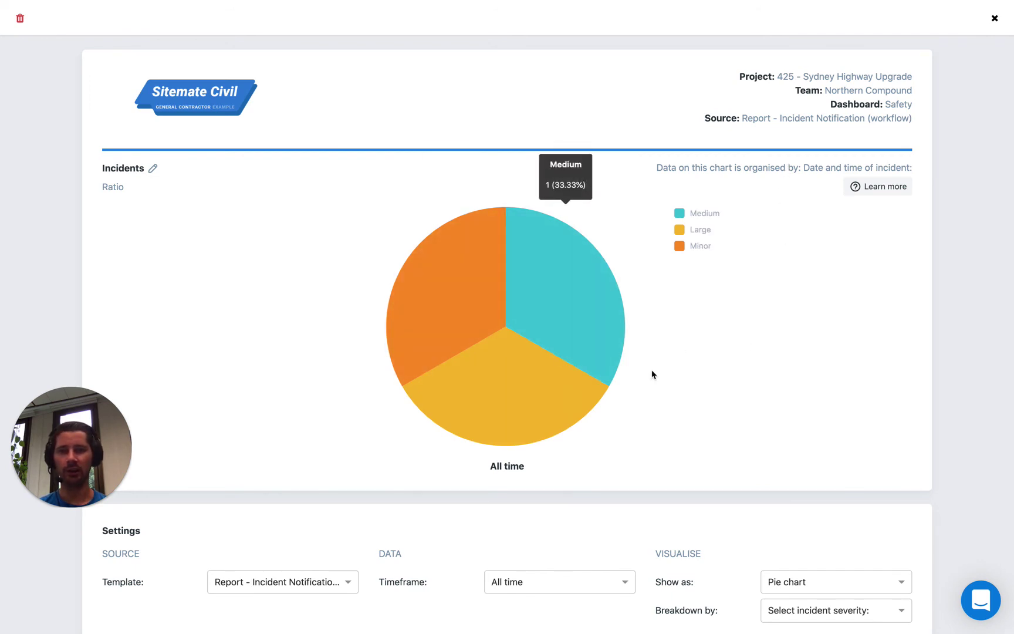
scroll(651, 375, down, 1)
scroll(652, 375, down, 1)
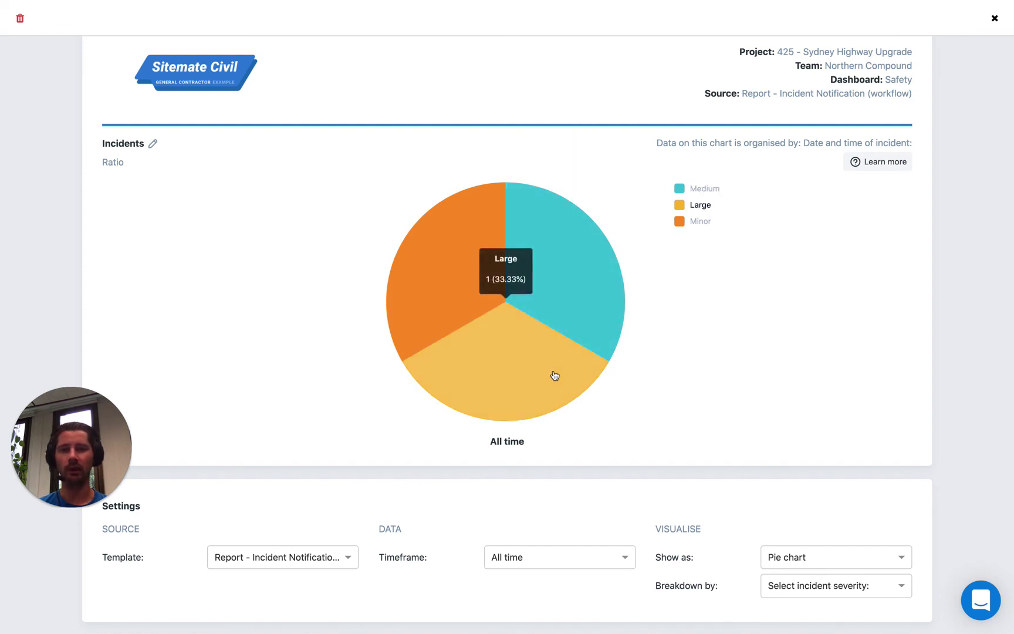
mouse_move(443, 286)
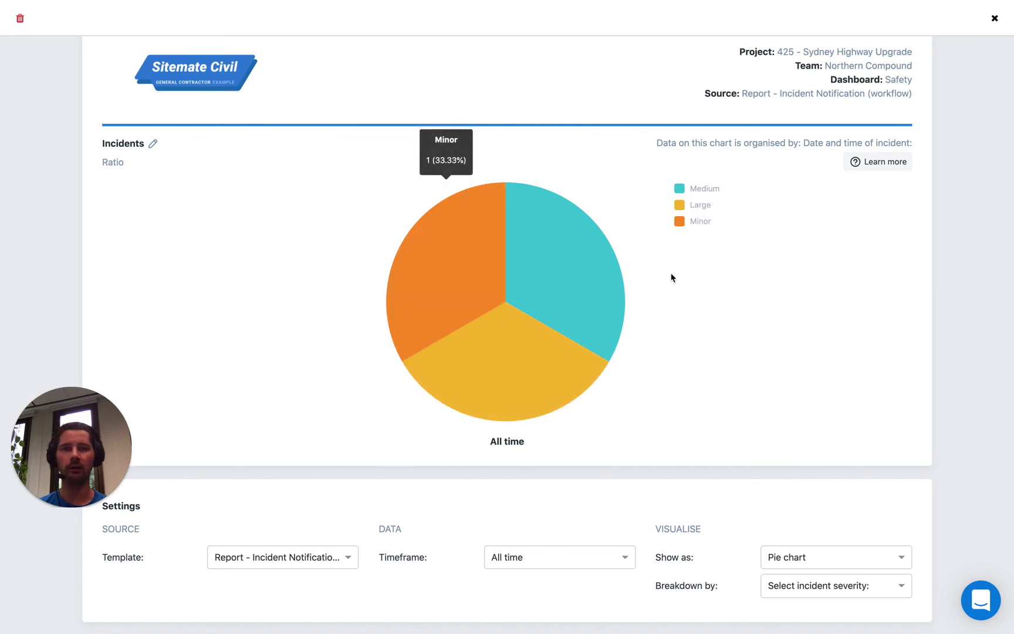
click(810, 585)
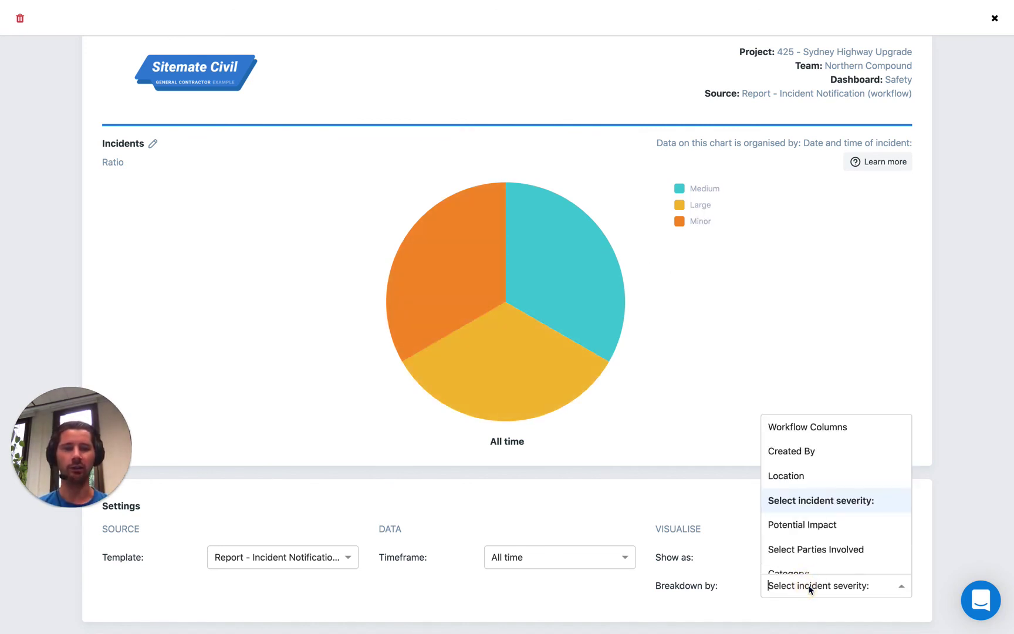
click(787, 429)
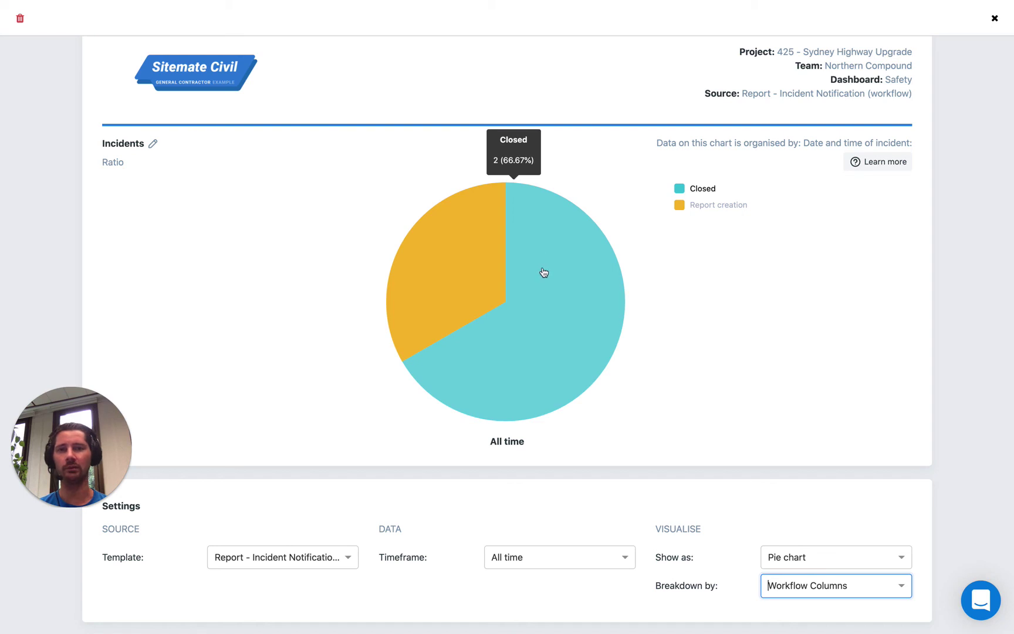
mouse_move(447, 261)
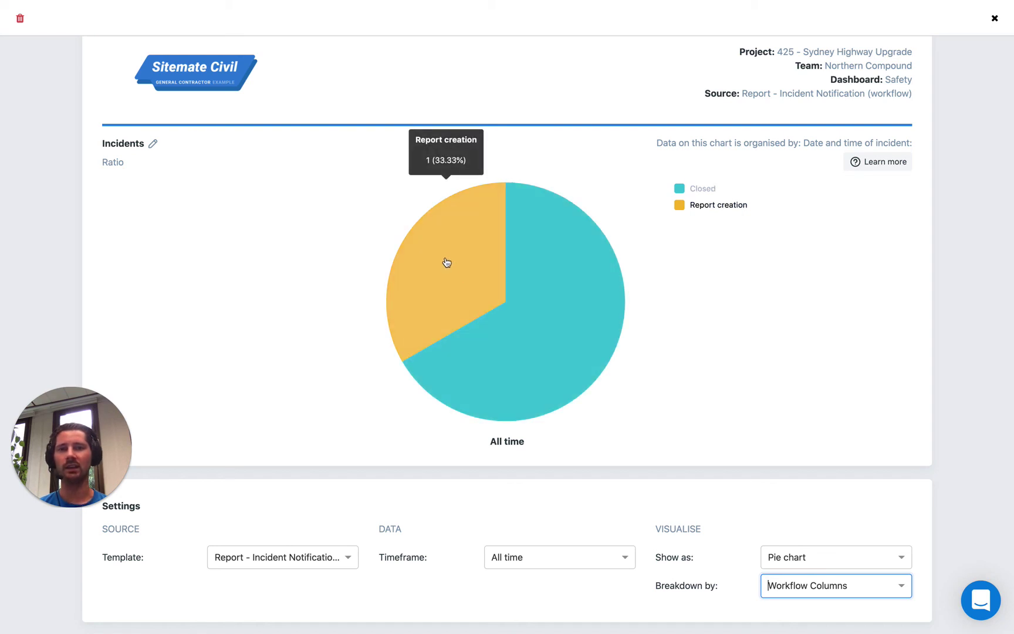
- Keep the workflow column breakdown and show Incidents as a vertical bar chart
click(741, 573)
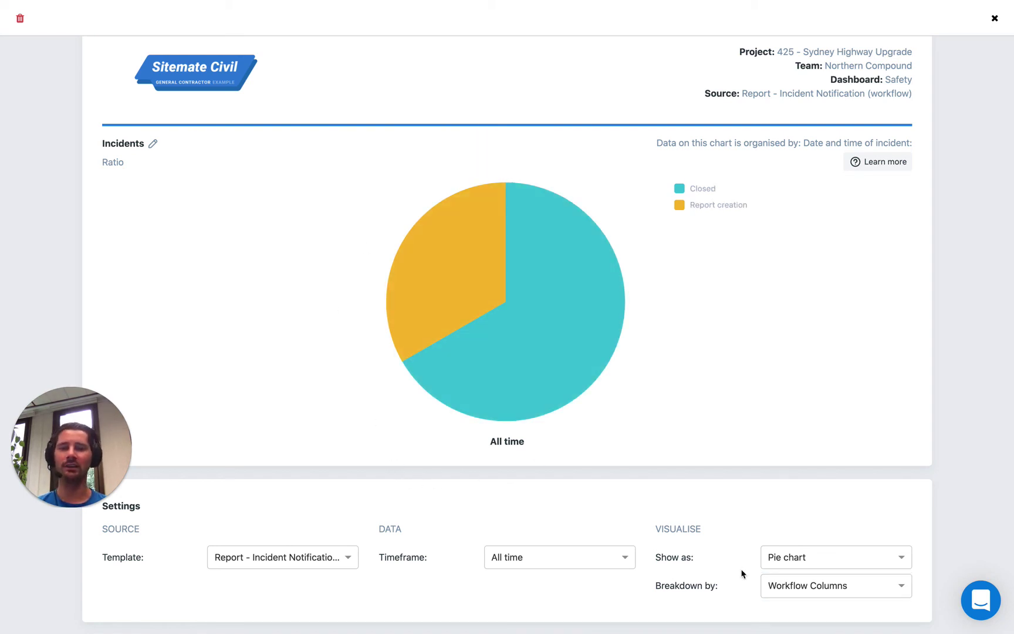
click(799, 586)
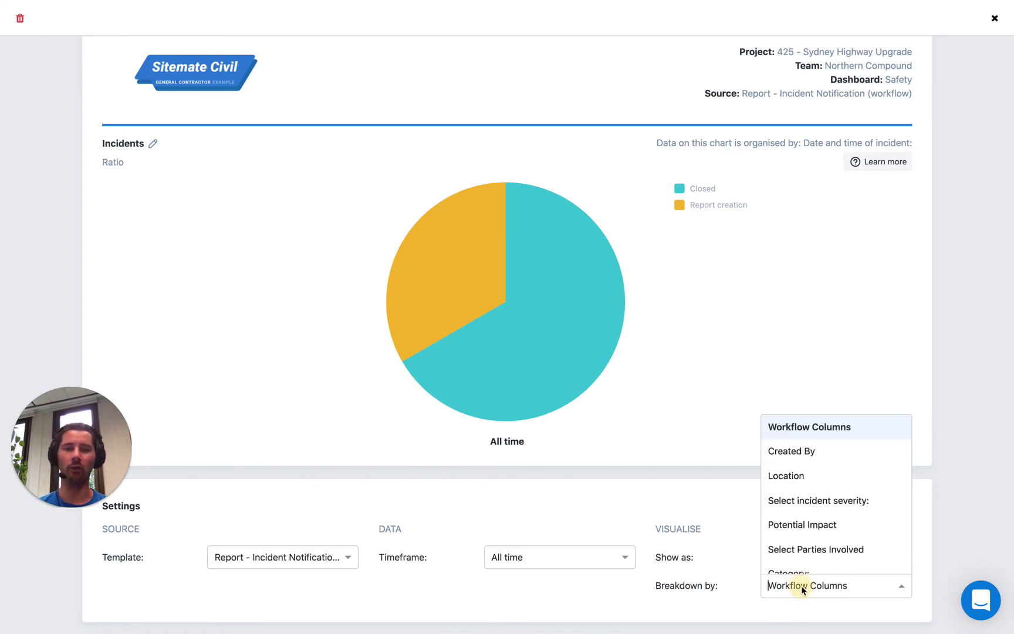
click(727, 529)
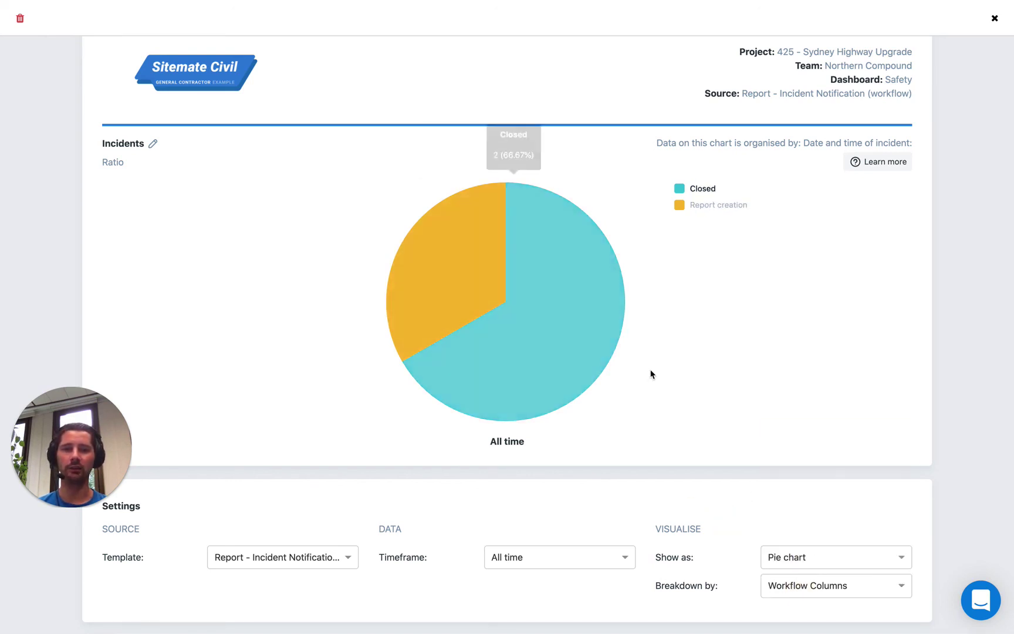
click(786, 559)
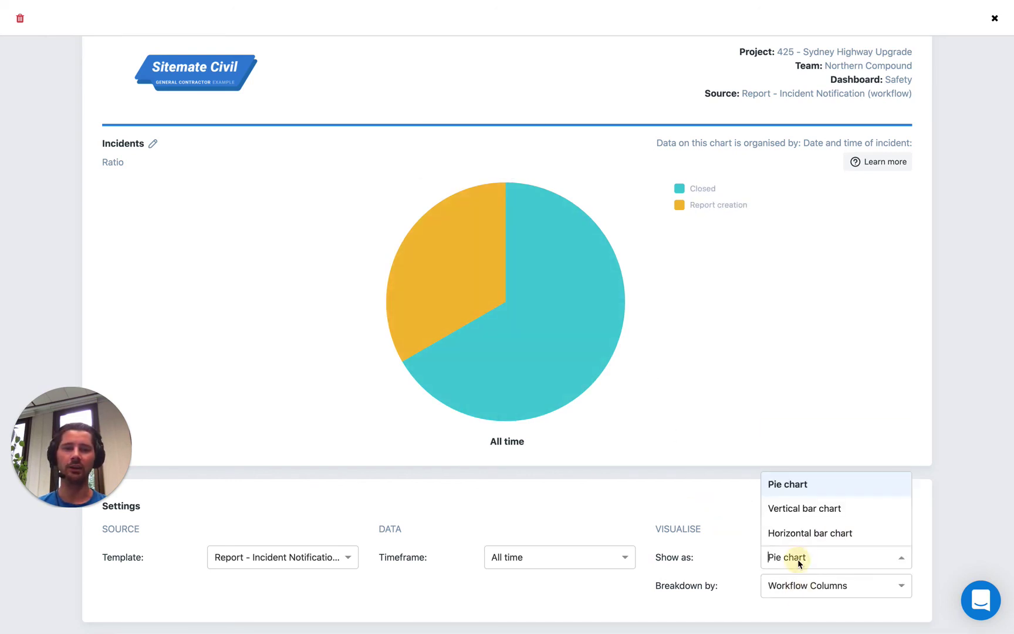
click(797, 511)
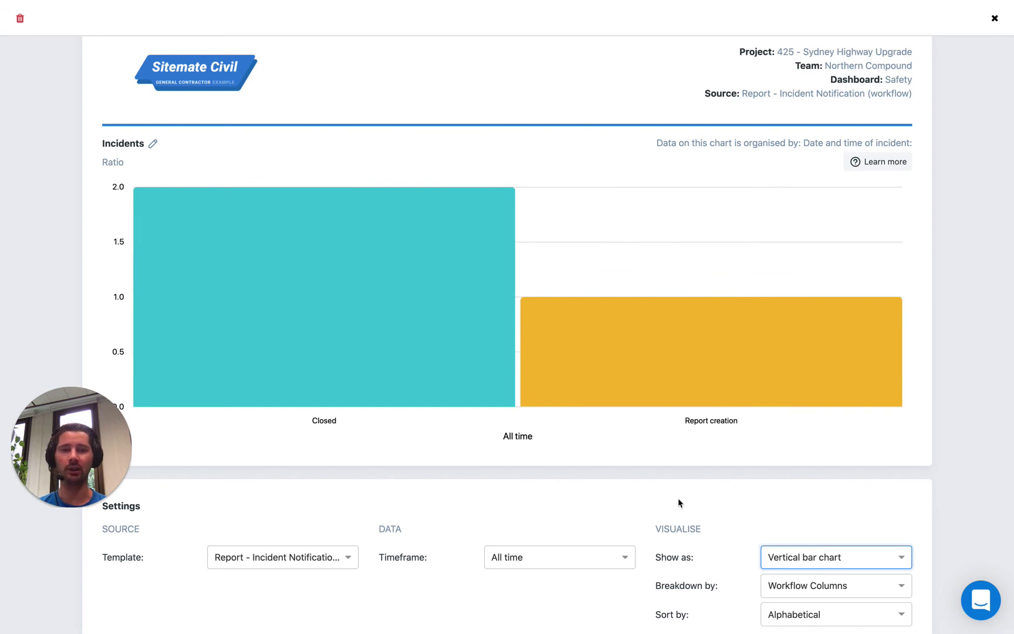
click(669, 487)
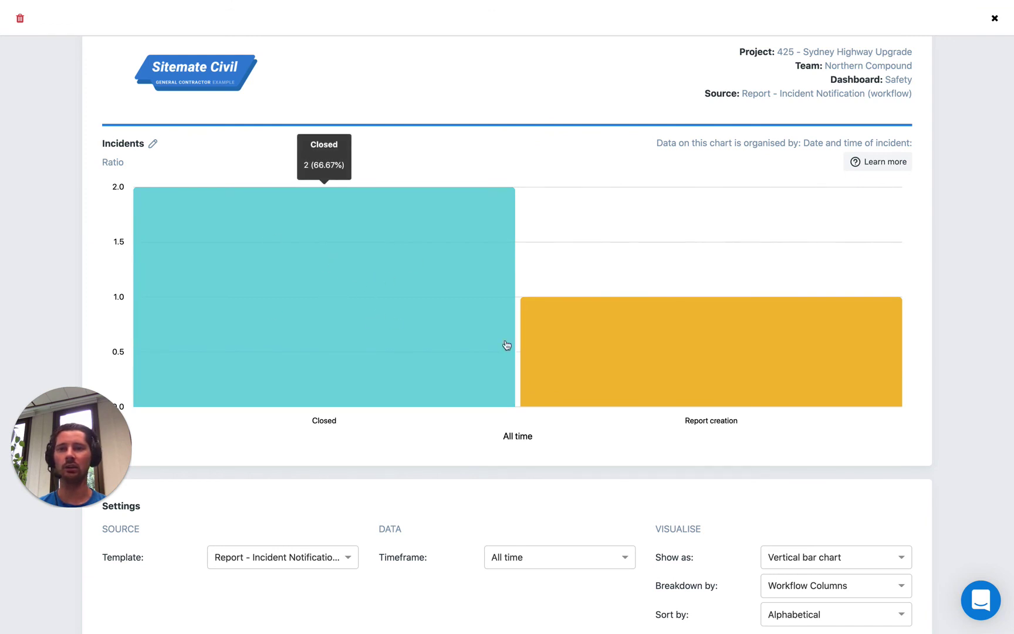
mouse_move(657, 373)
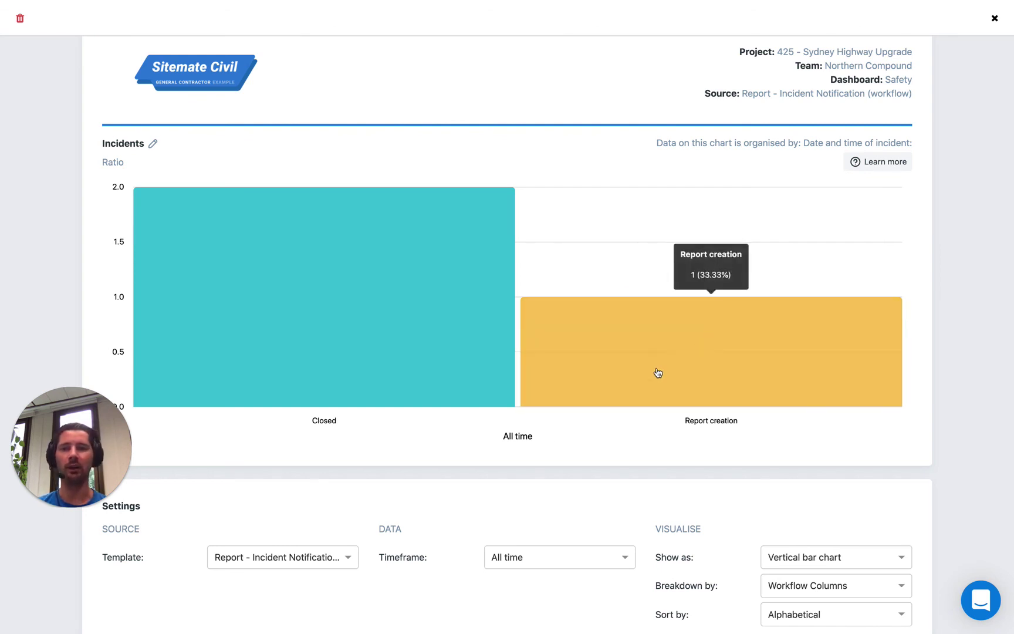
scroll(615, 441, up, 1)
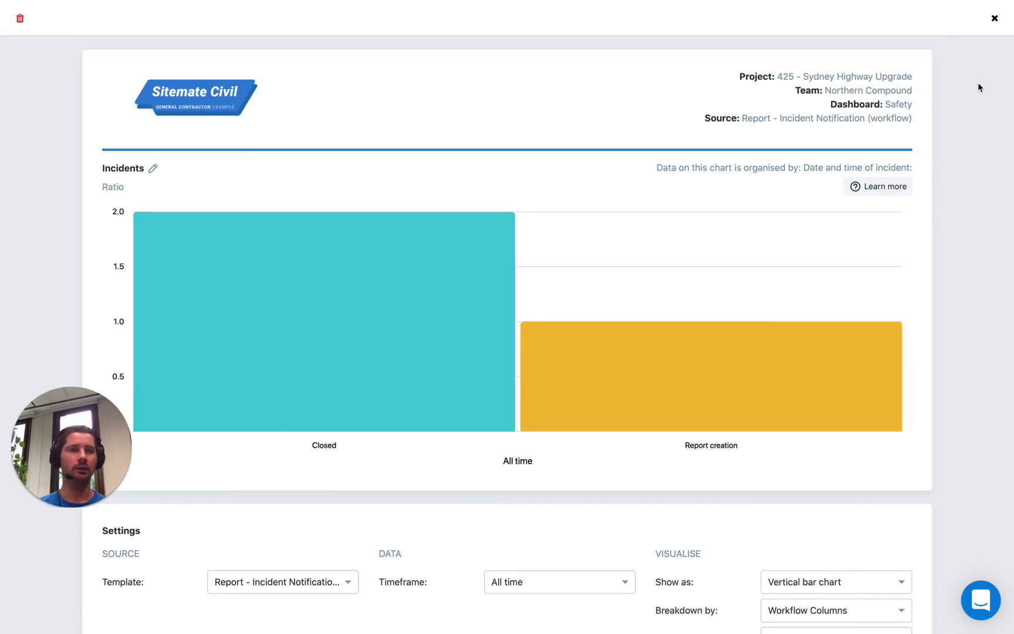
- Close the Incidents chart to return to the Safety dashboard grid
click(994, 18)
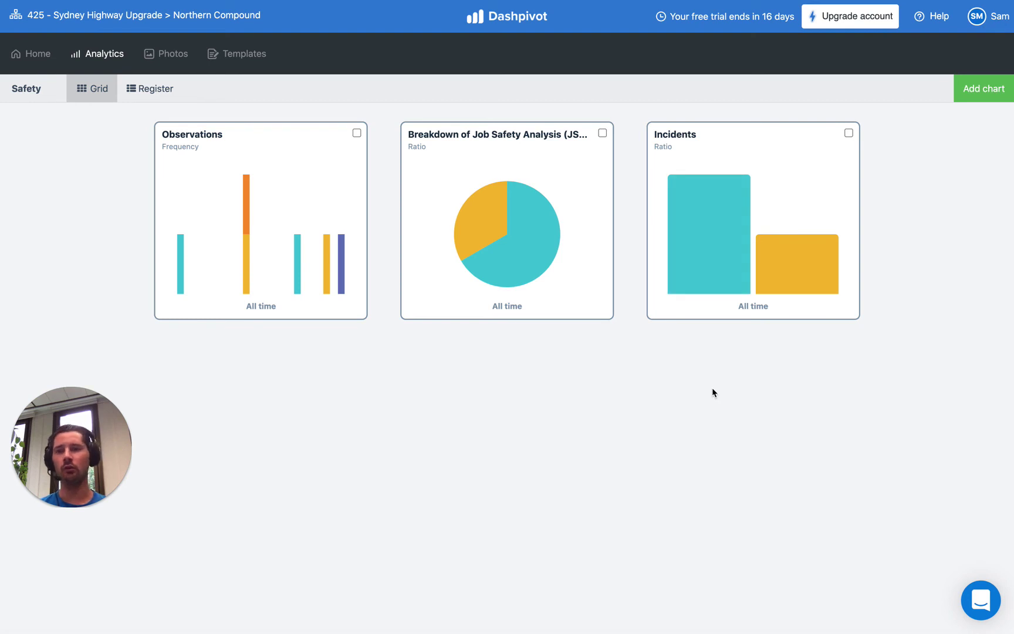